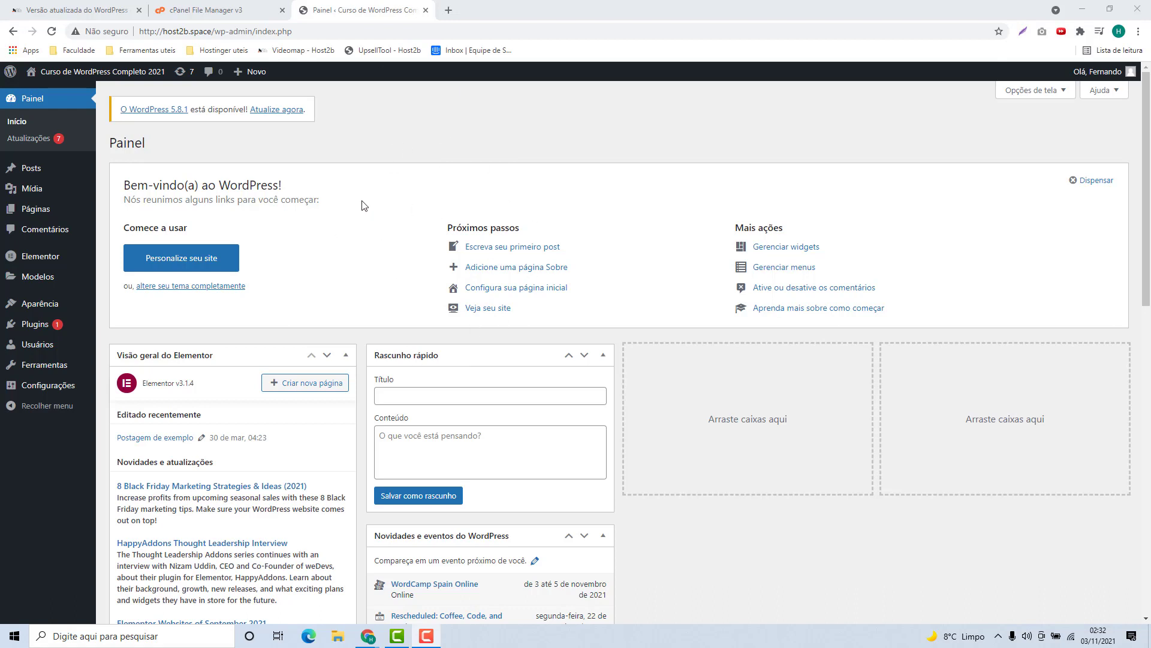
Open the WordPress updates page, and open the public_html folder in cPanel File Manager.
click(14, 144)
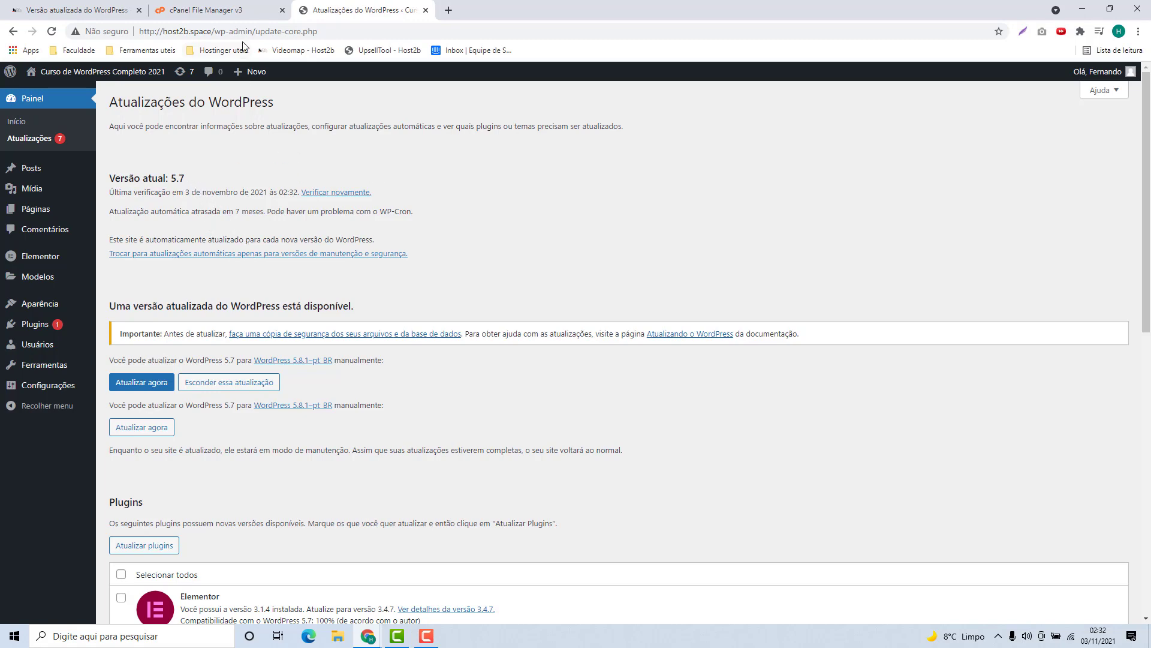
click(232, 16)
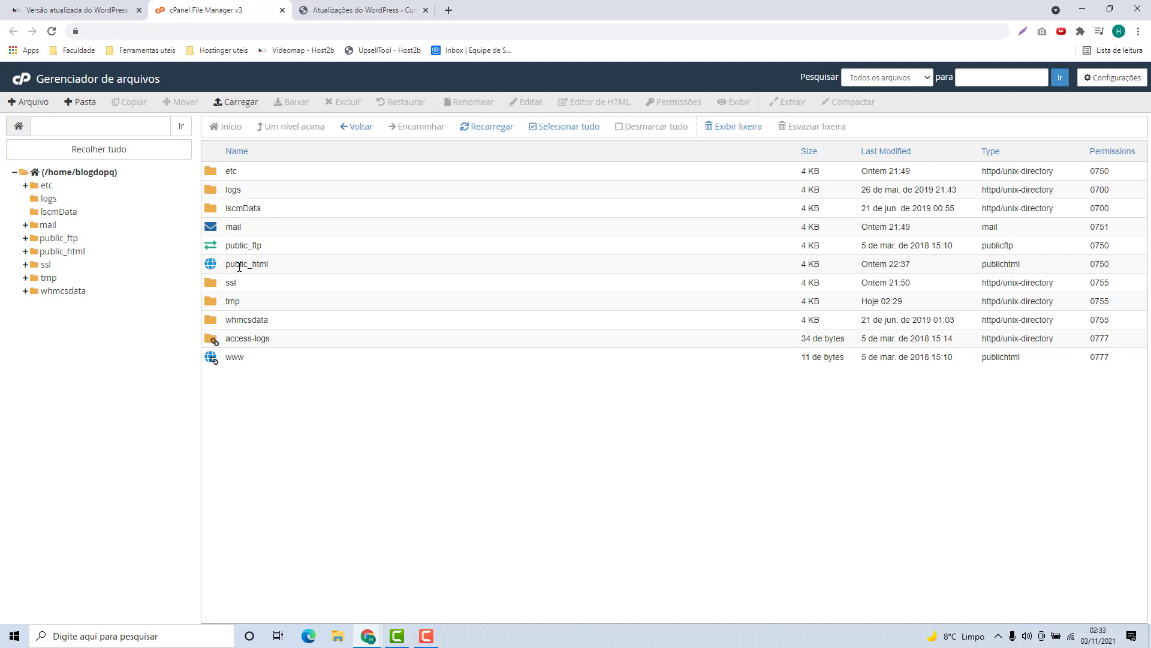
double_click(278, 273)
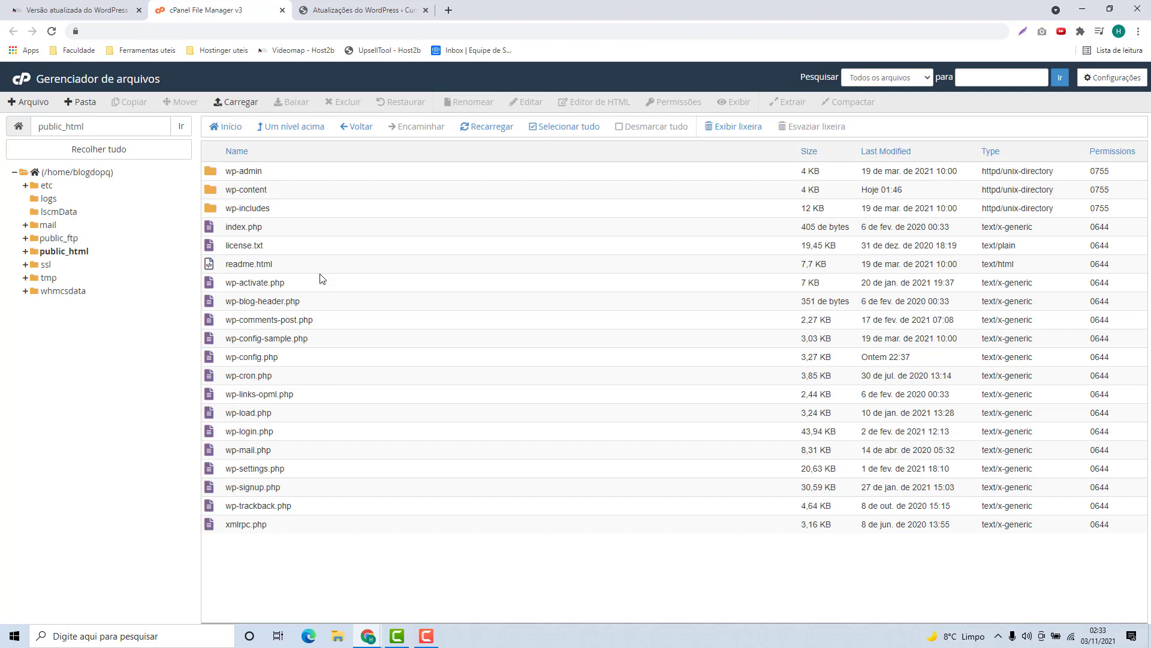
Download WordPress 5.8.1 from the host2b page and dismiss the browser's download bar.
click(77, 10)
click(179, 98)
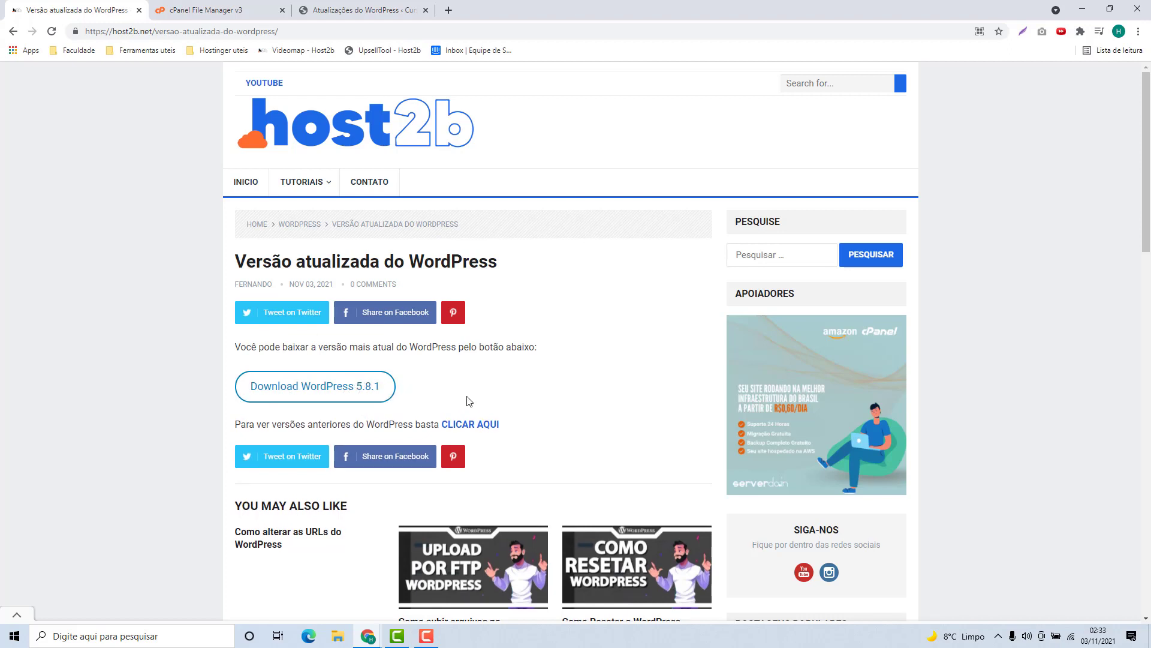
click(324, 391)
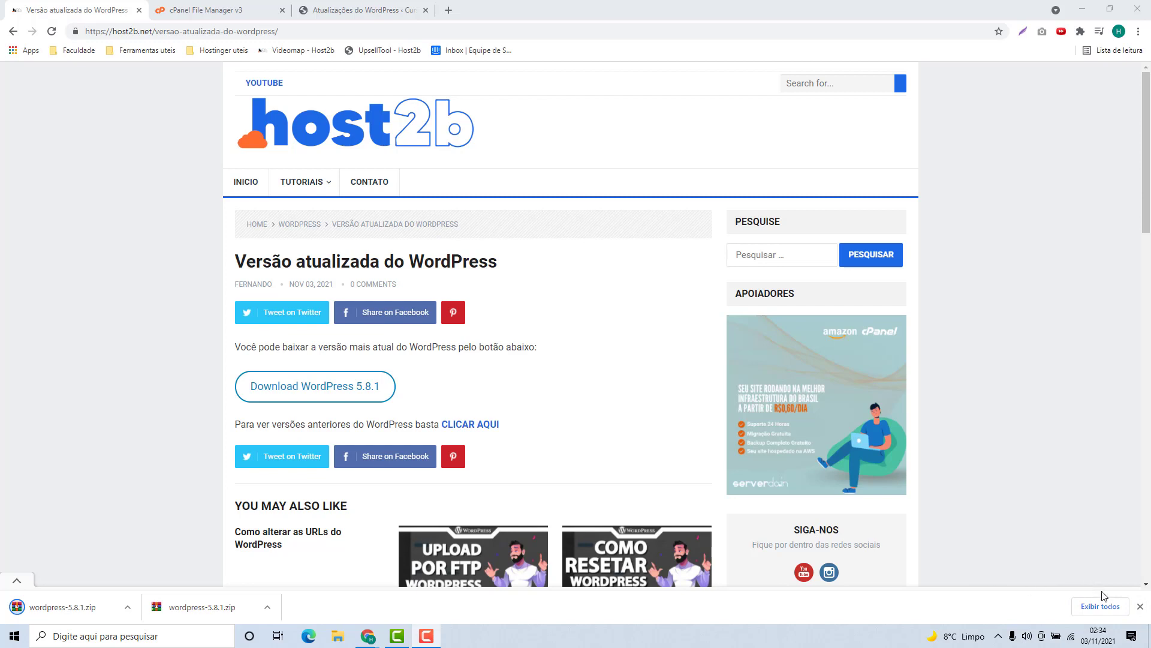
click(1139, 607)
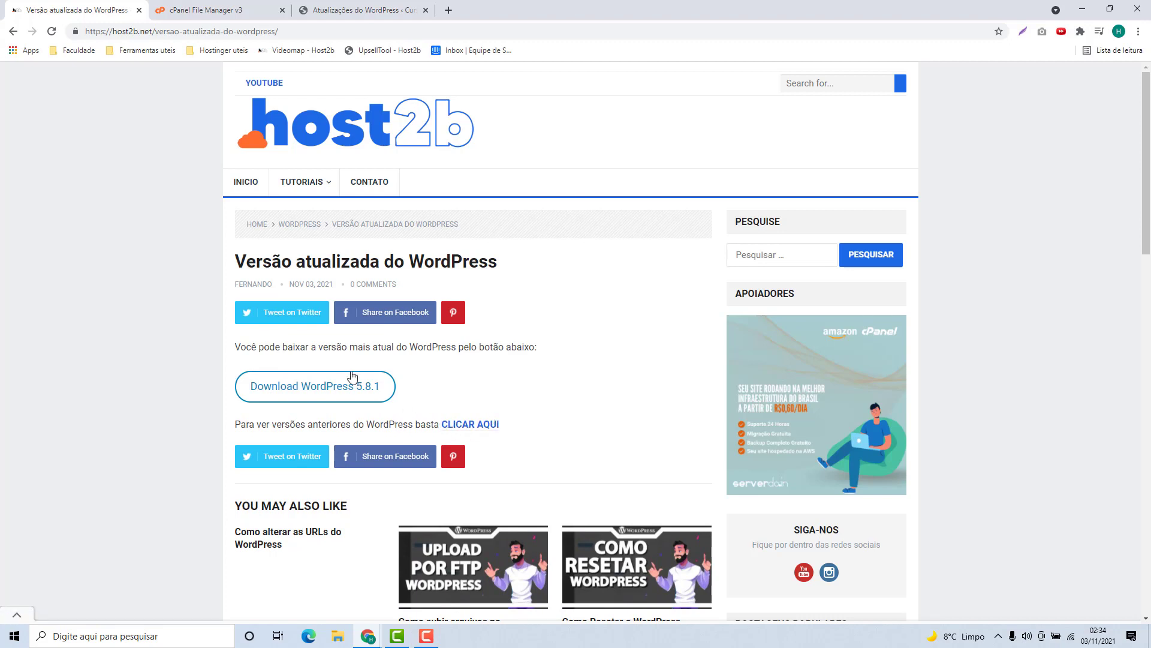
Upload wordpress-5.8.1.zip from the Downloads folder to public_html in cPanel File Manager and return to the folder.
click(196, 18)
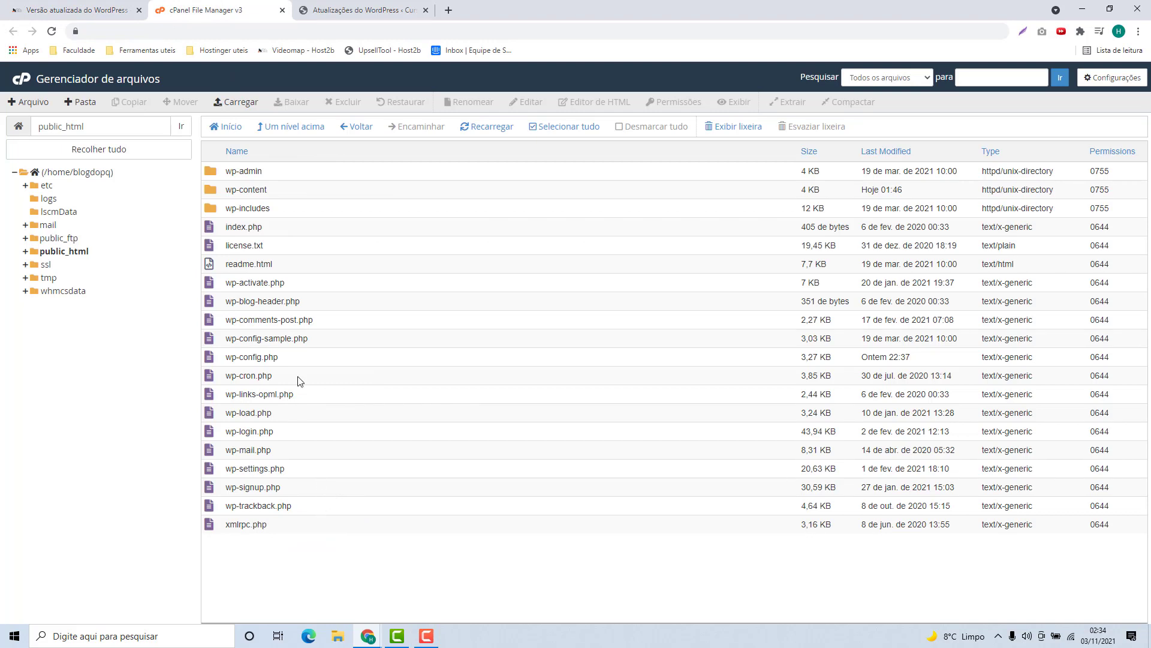
click(232, 108)
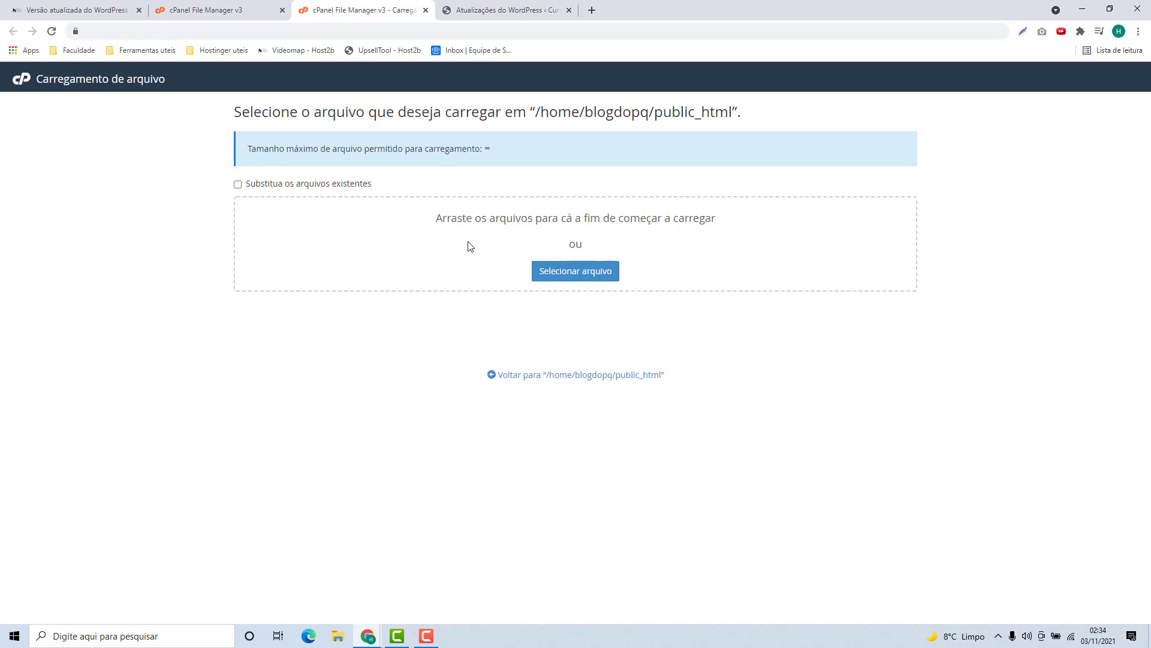
click(577, 277)
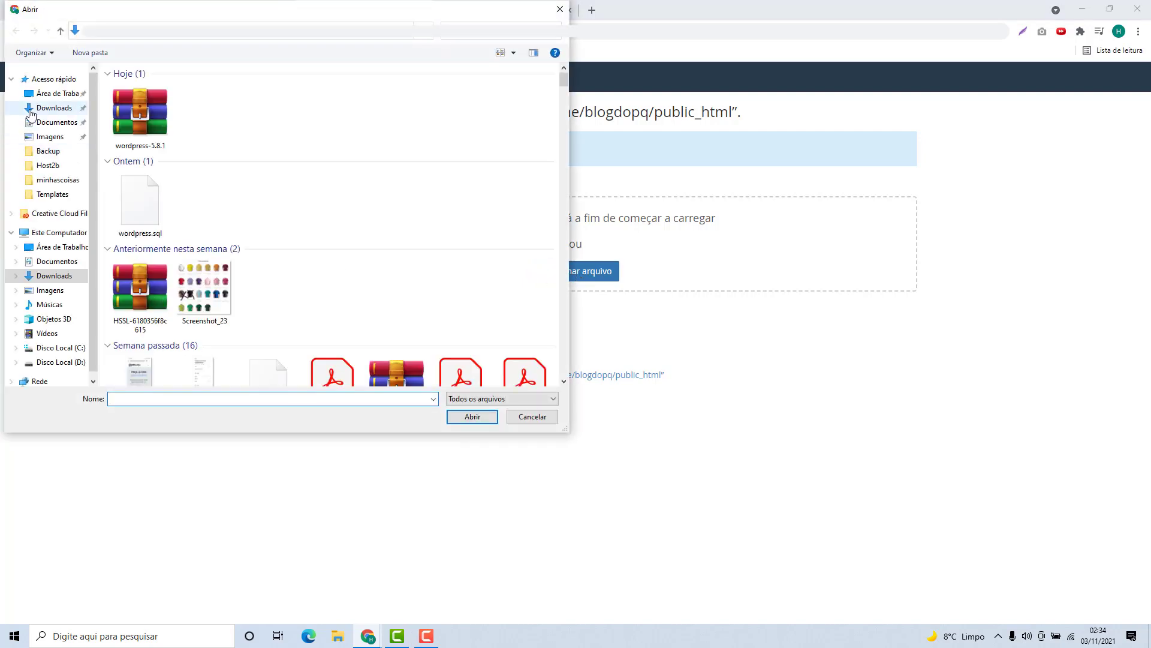
click(48, 108)
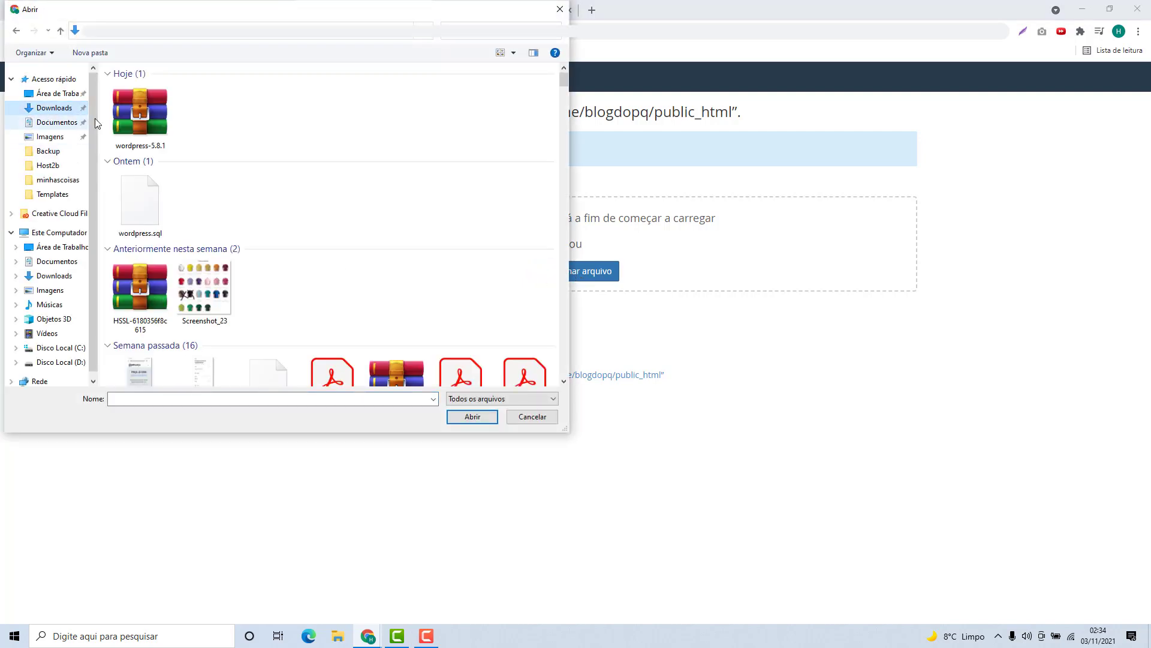
double_click(143, 120)
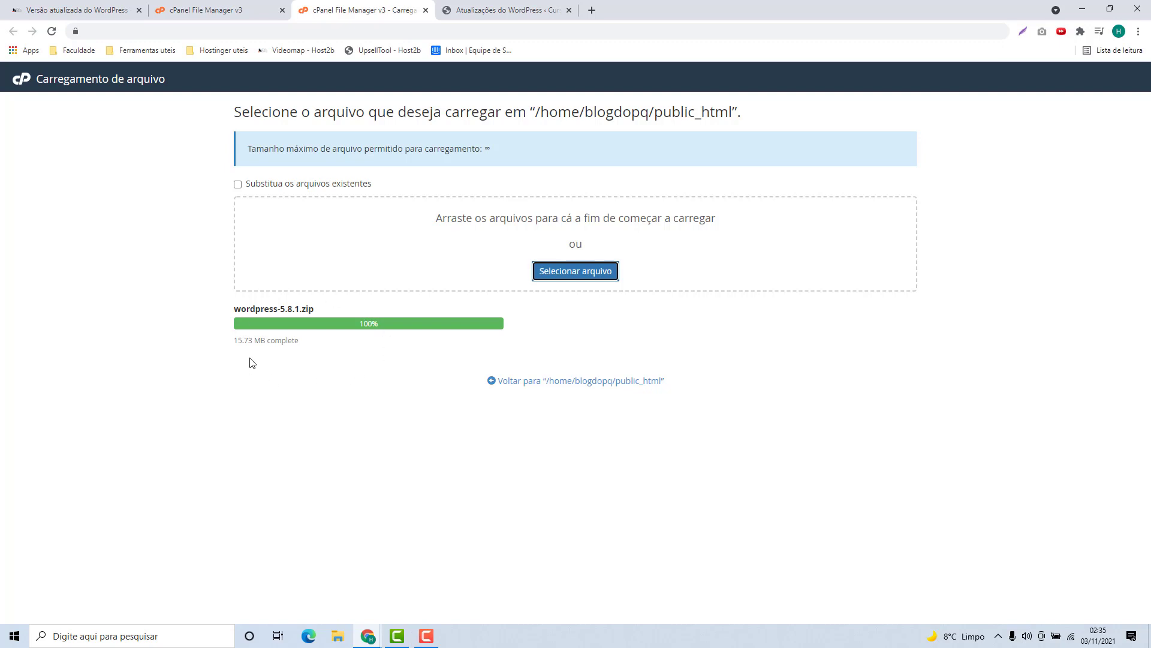
click(523, 382)
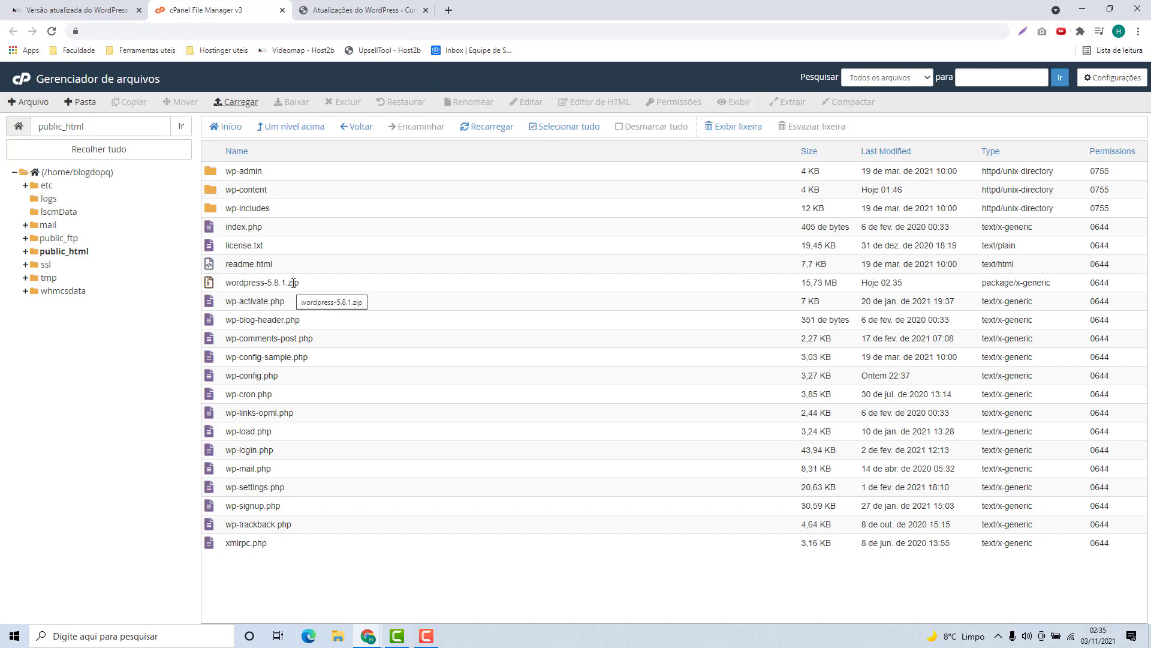
Extract wordpress-5.8.1.zip into /public_html and check the contents of the extracted wordpress folder.
click(311, 289)
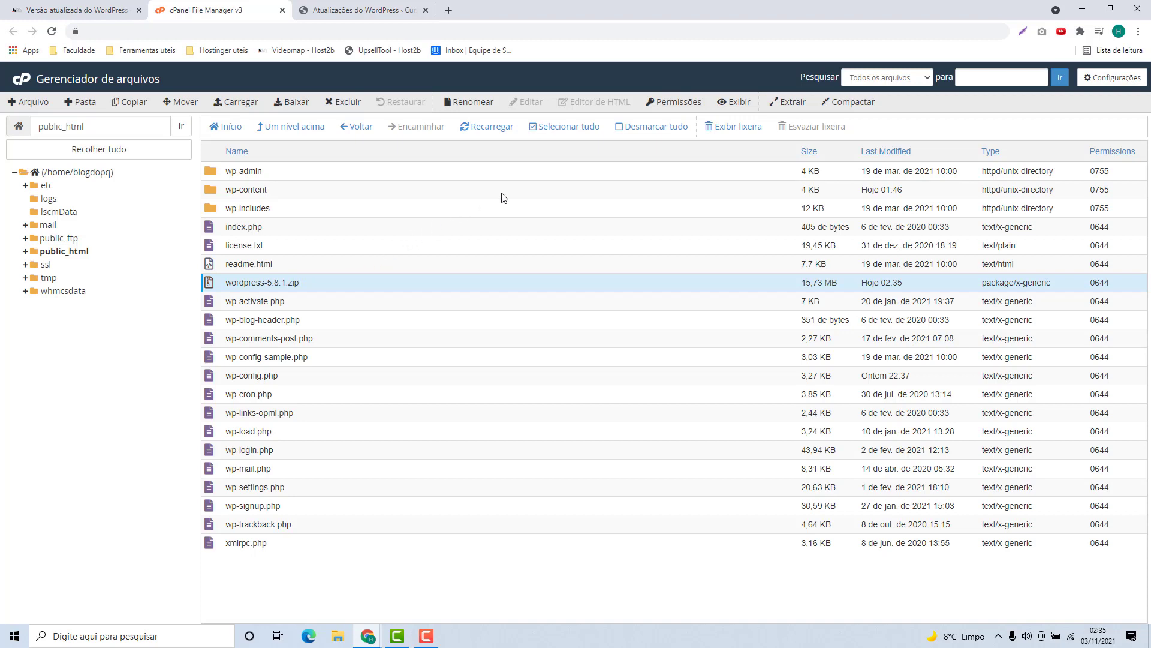
click(786, 106)
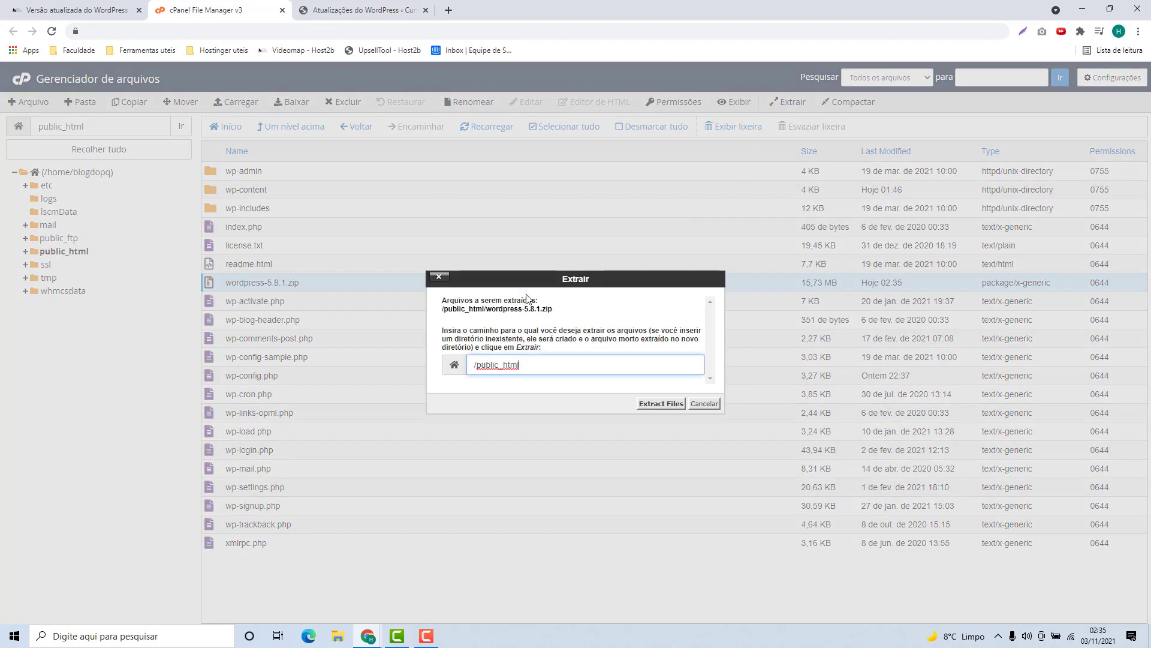
click(662, 403)
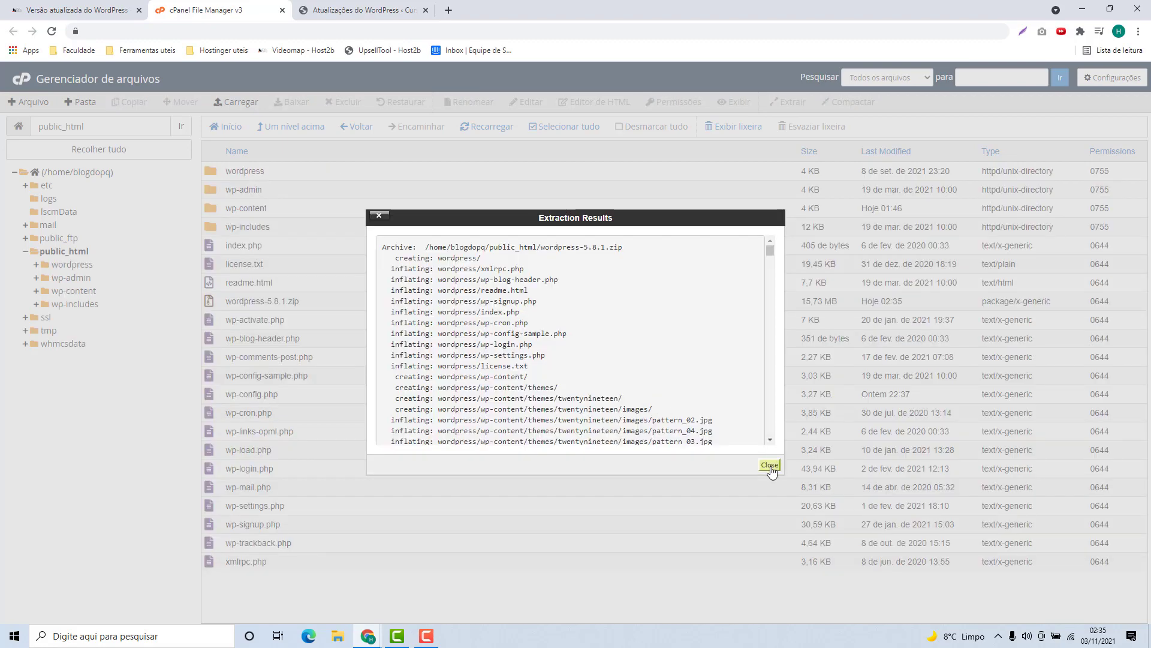
click(770, 465)
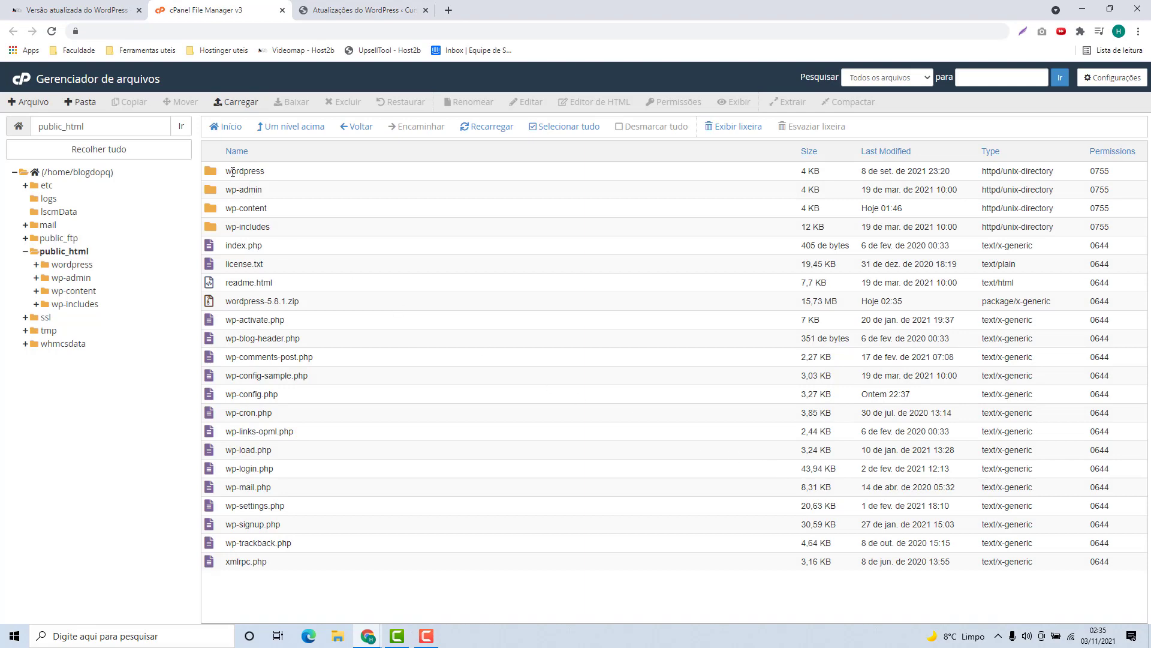
double_click(275, 172)
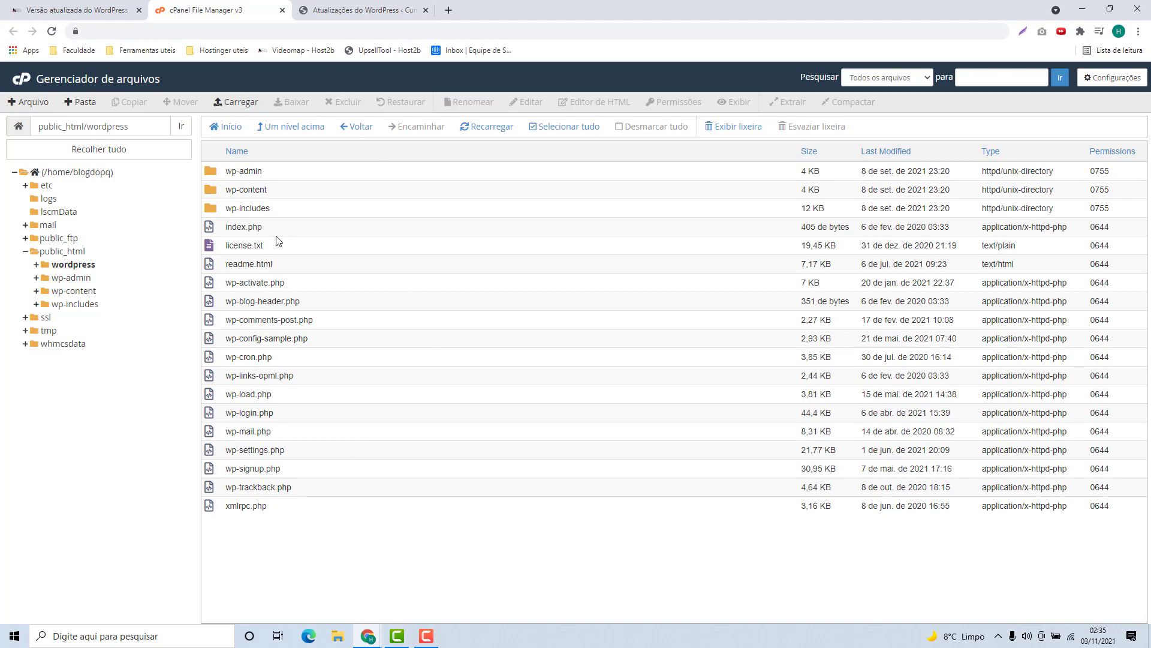
click(301, 133)
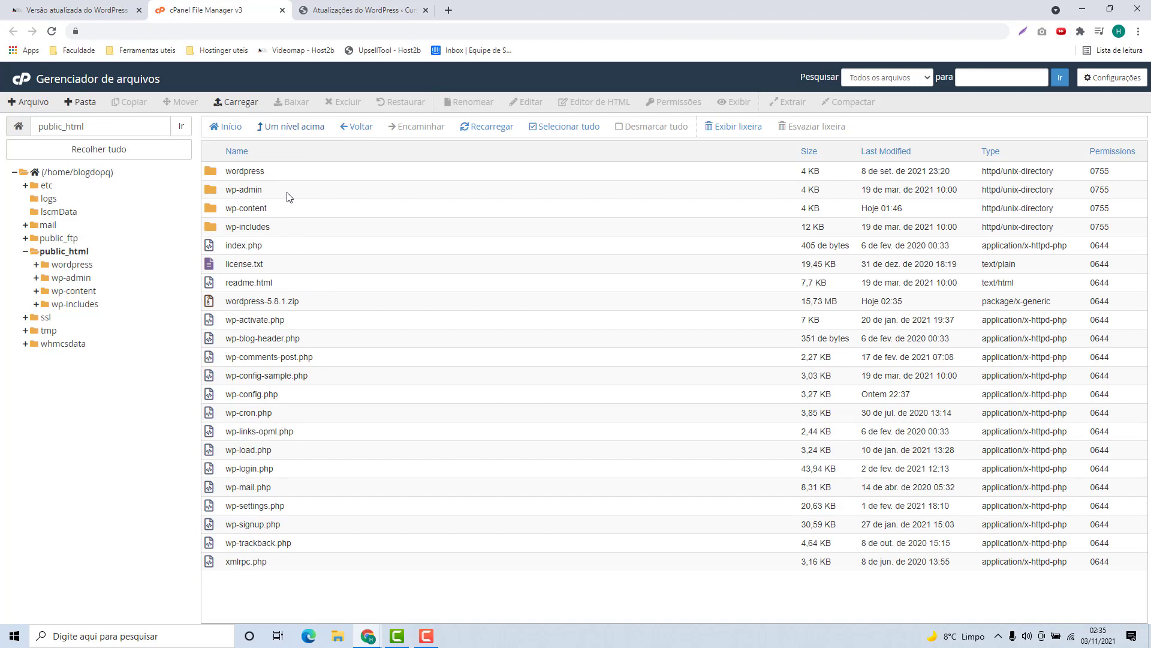
Create a new folder named 00backup in /public_html.
click(85, 104)
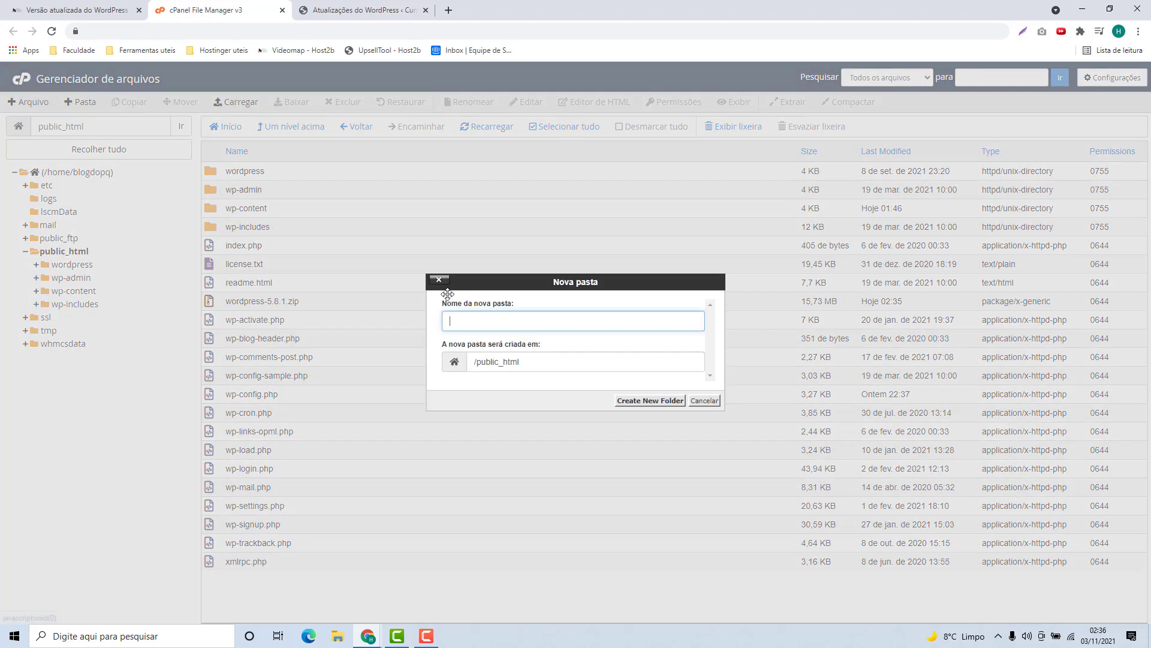
text(00backup)
click(637, 400)
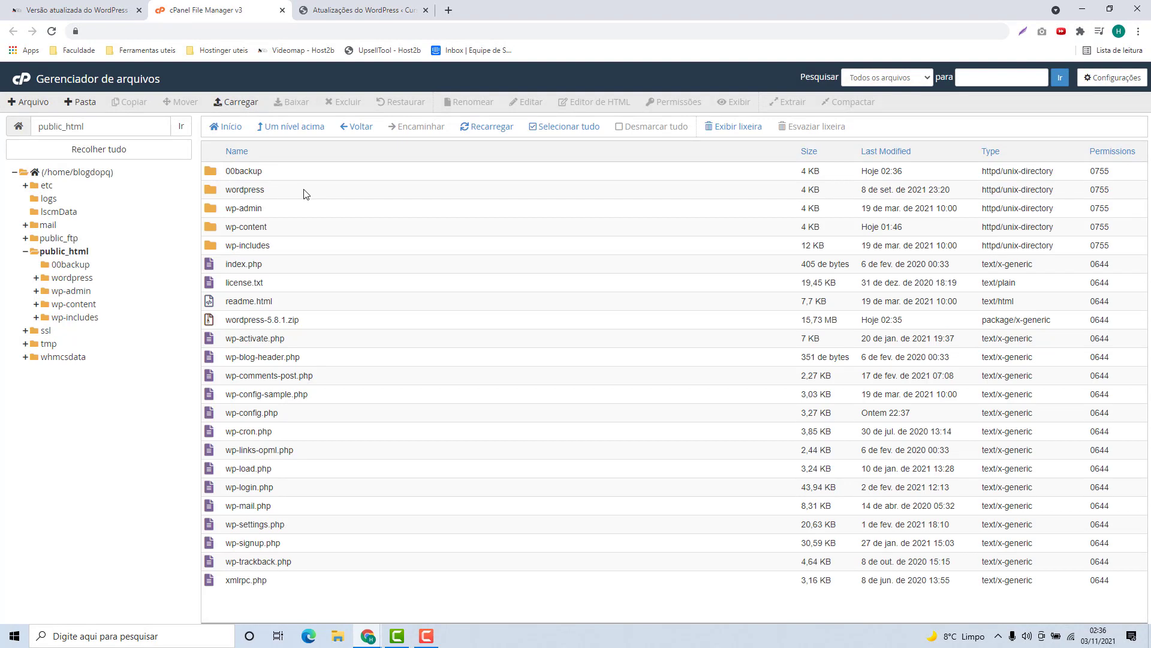
Move everything in public_html except 00backup, wordpress, wp-content and wp-config.php to /public_html/00backup.
click(273, 210)
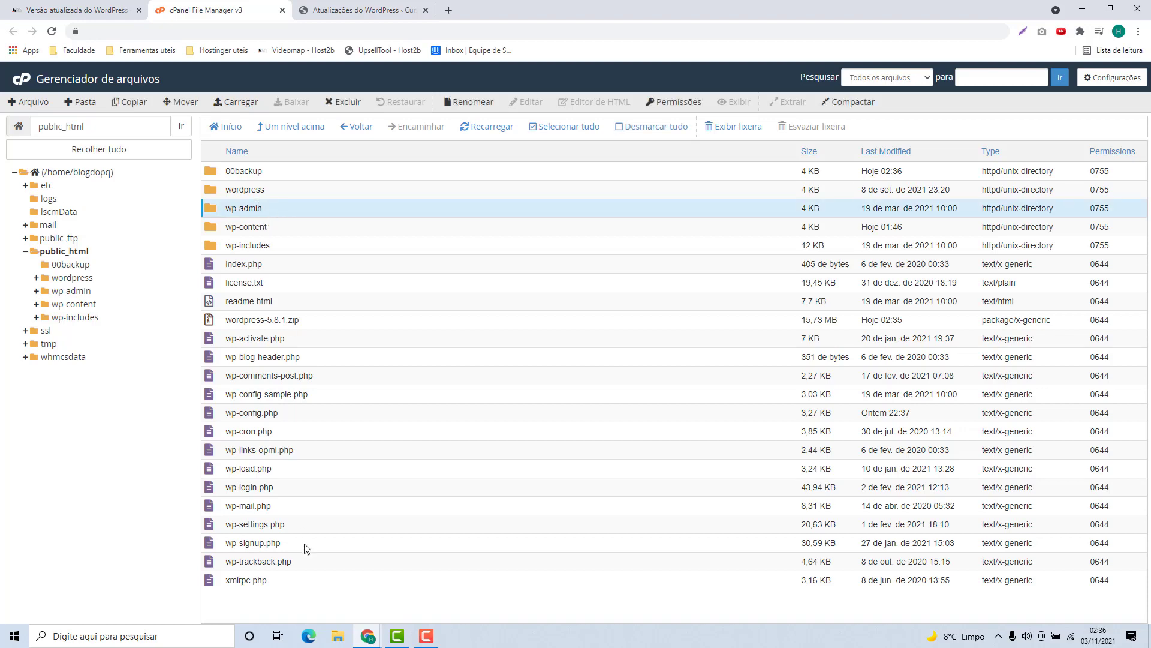
click(285, 589)
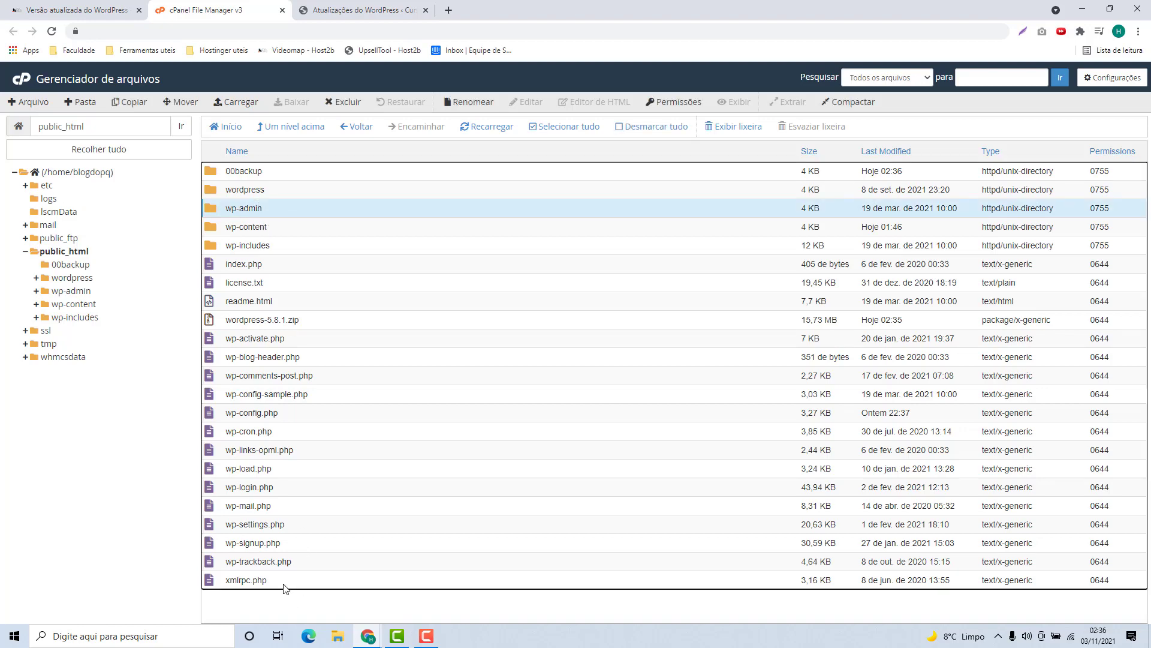
shift+click(285, 588)
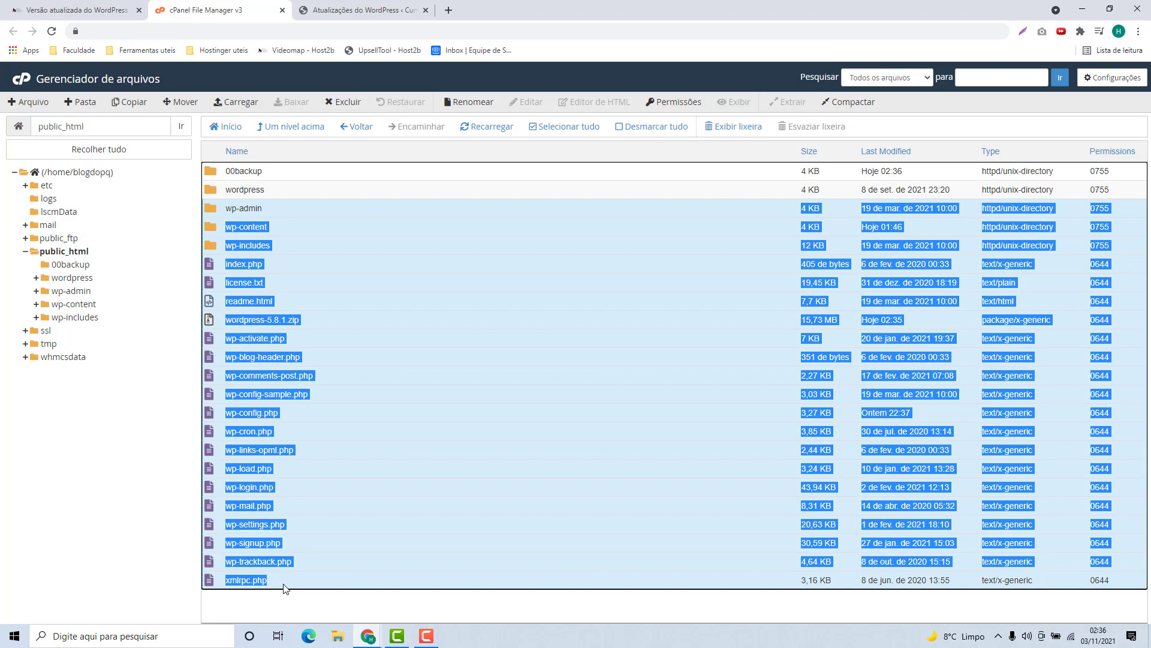
ctrl+click(280, 229)
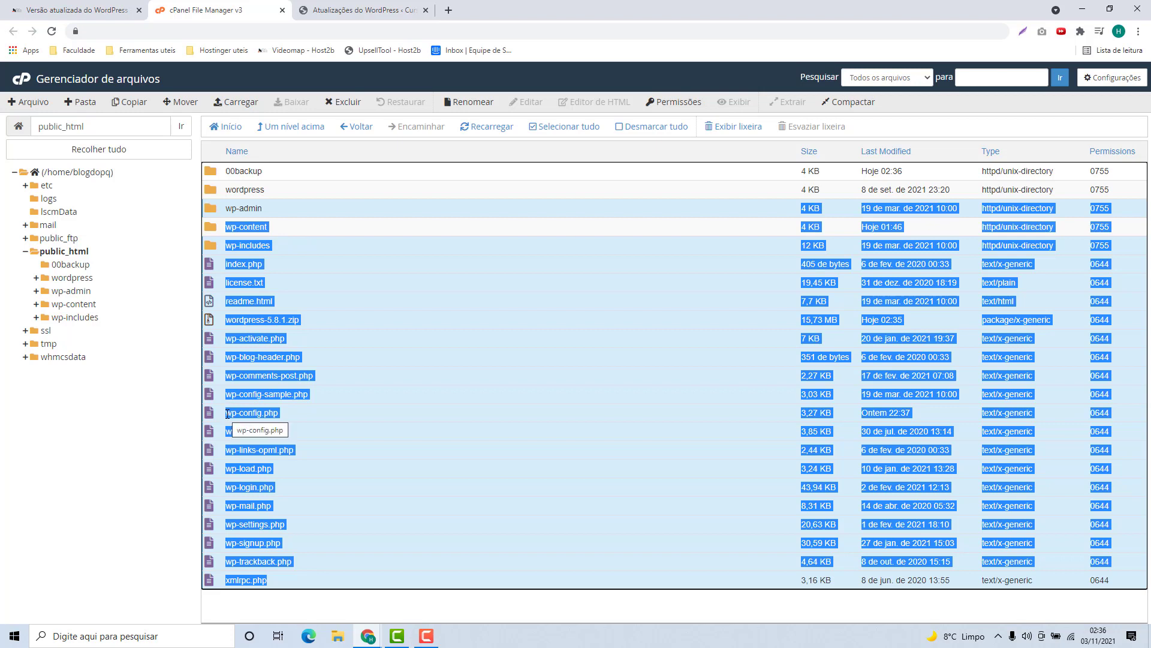
ctrl+click(293, 415)
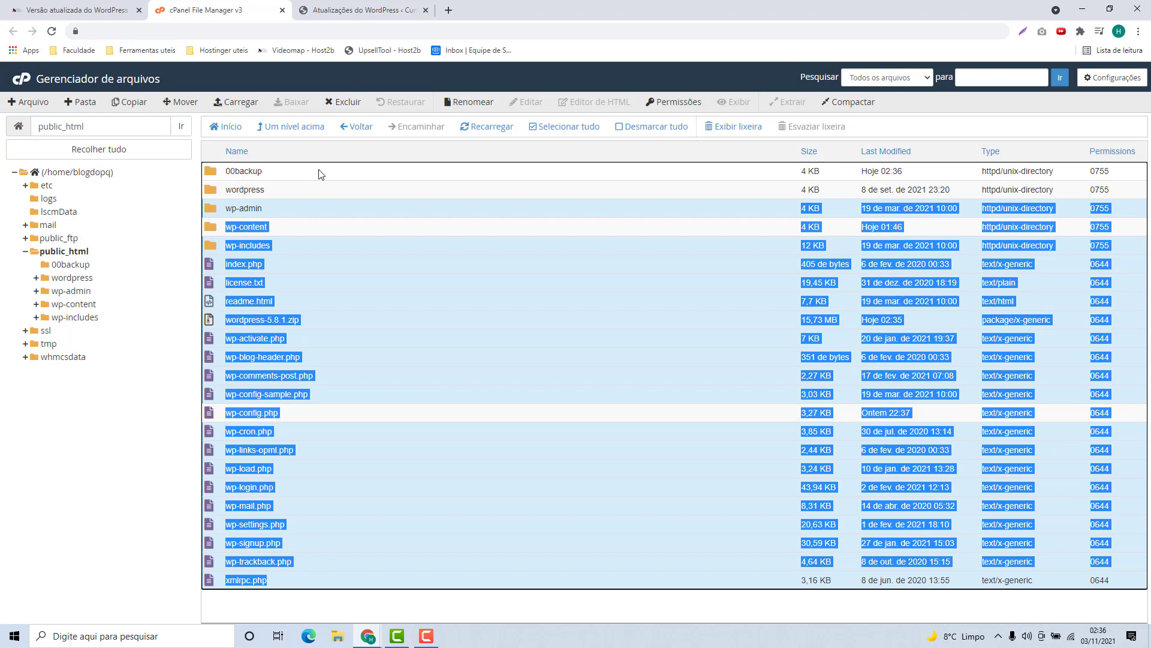
click(184, 103)
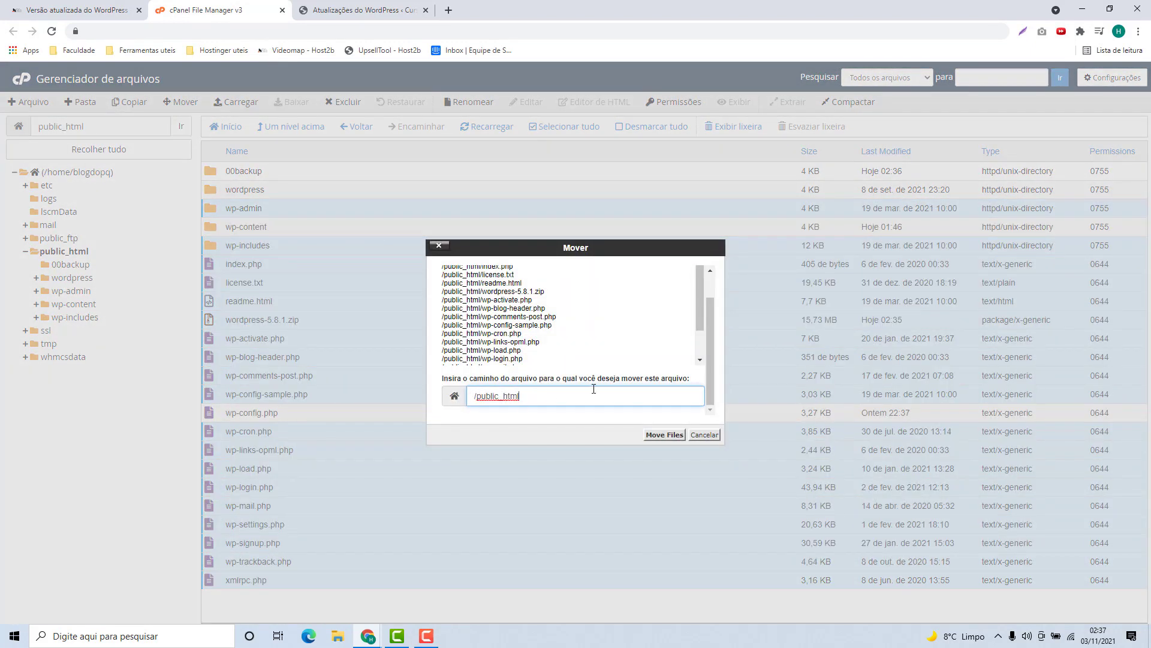
text(/00backup)
click(650, 434)
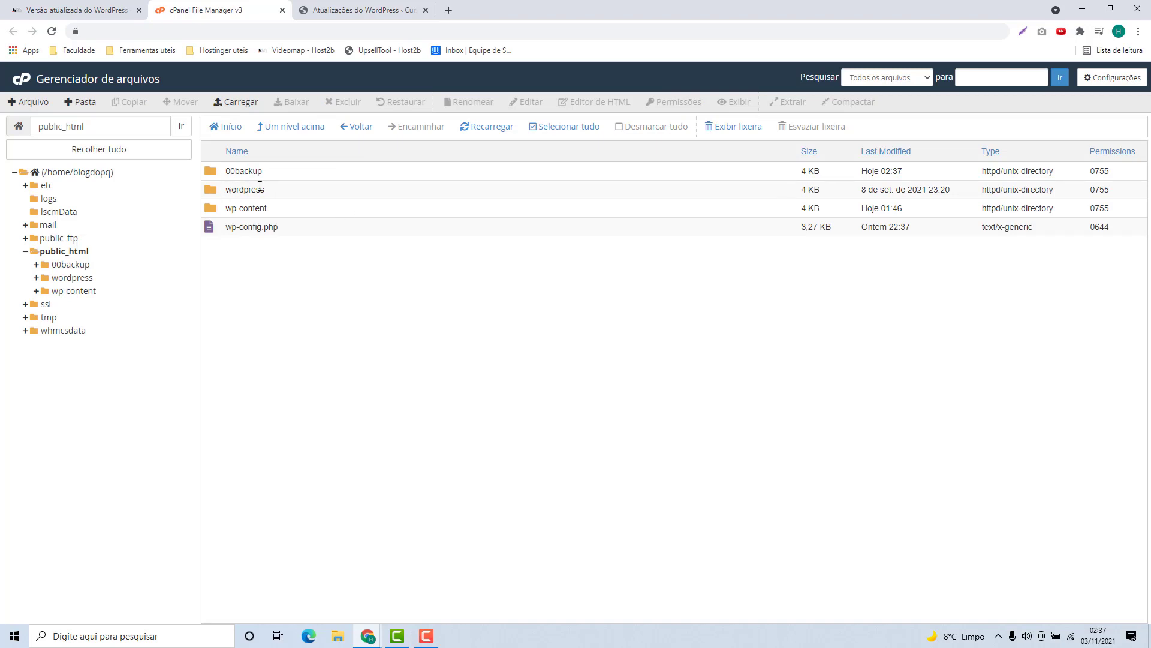
Move all items in the wordpress folder except wp-content up to /public_html and return to that folder.
double_click(281, 194)
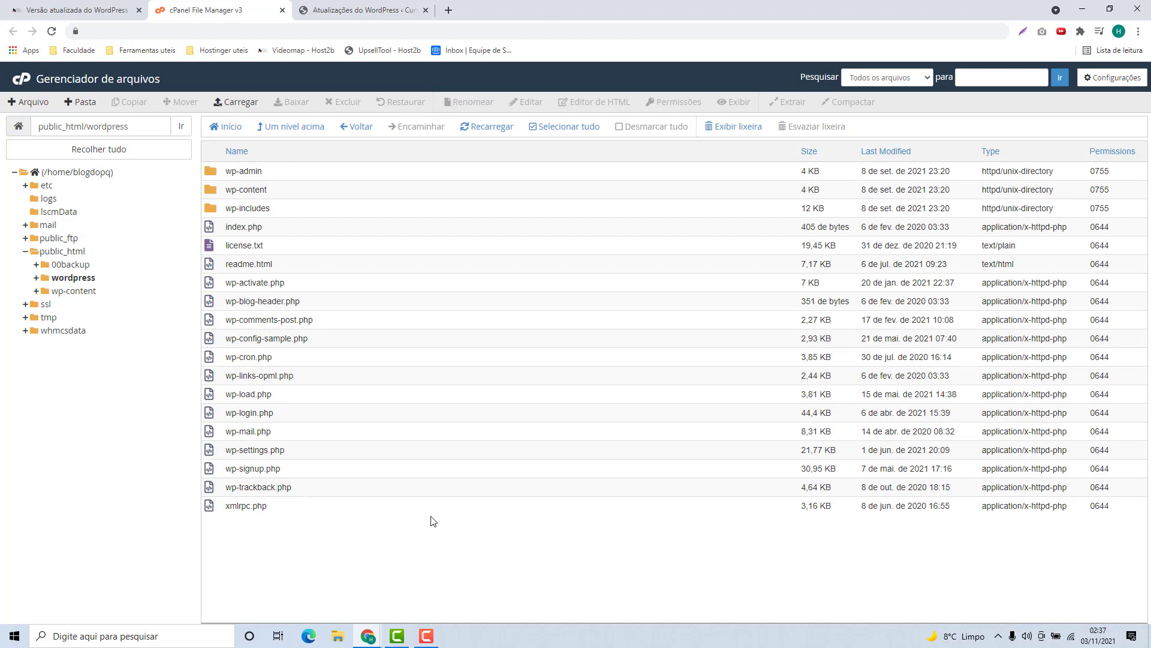
click(309, 505)
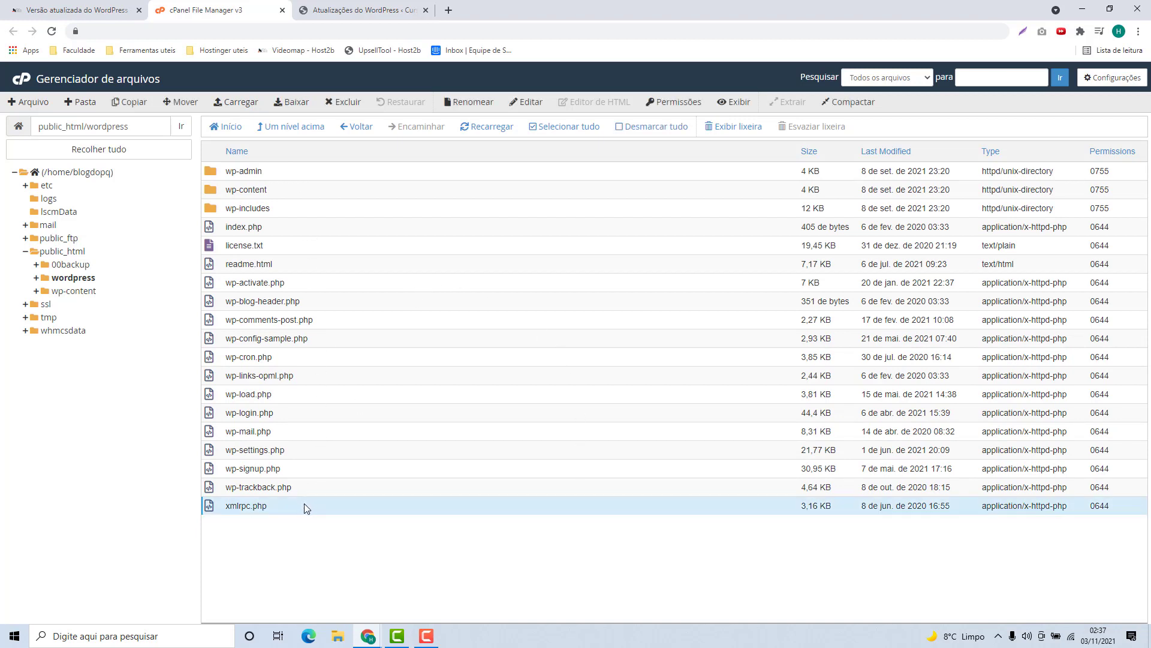
shift+click(282, 172)
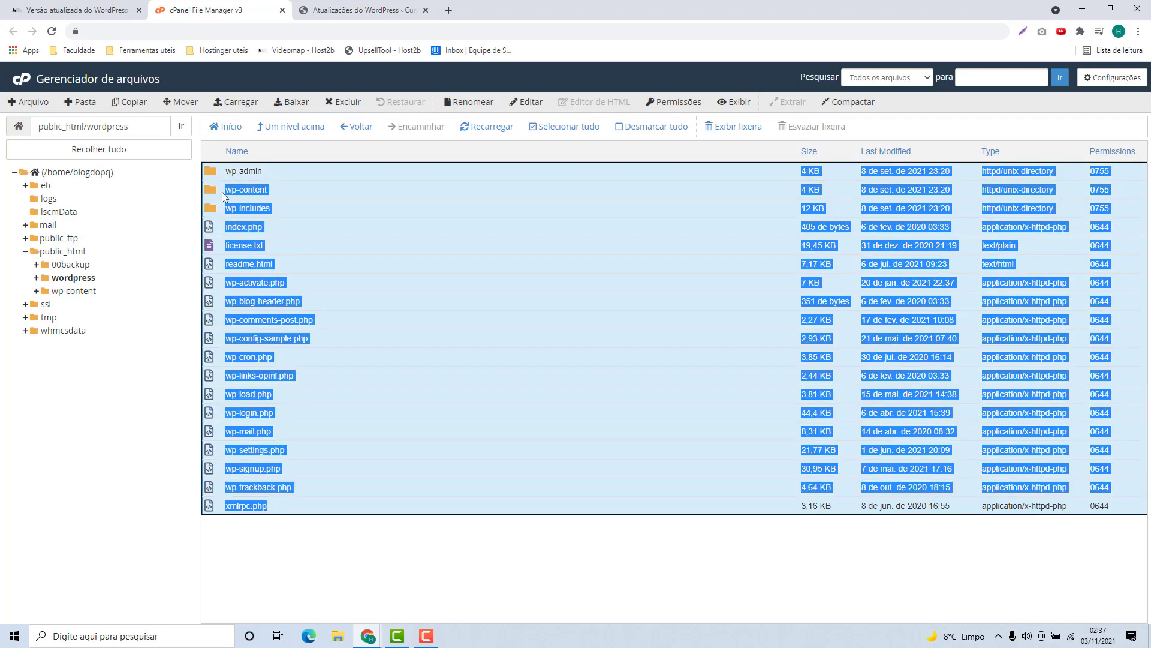
ctrl+click(279, 191)
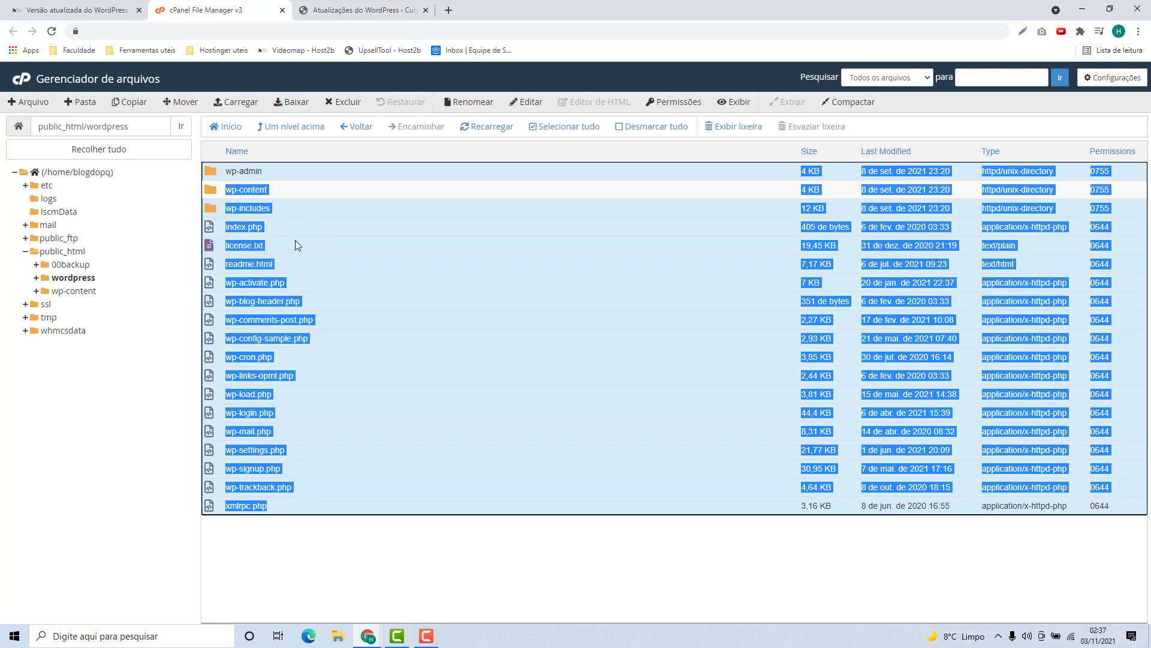
click(180, 102)
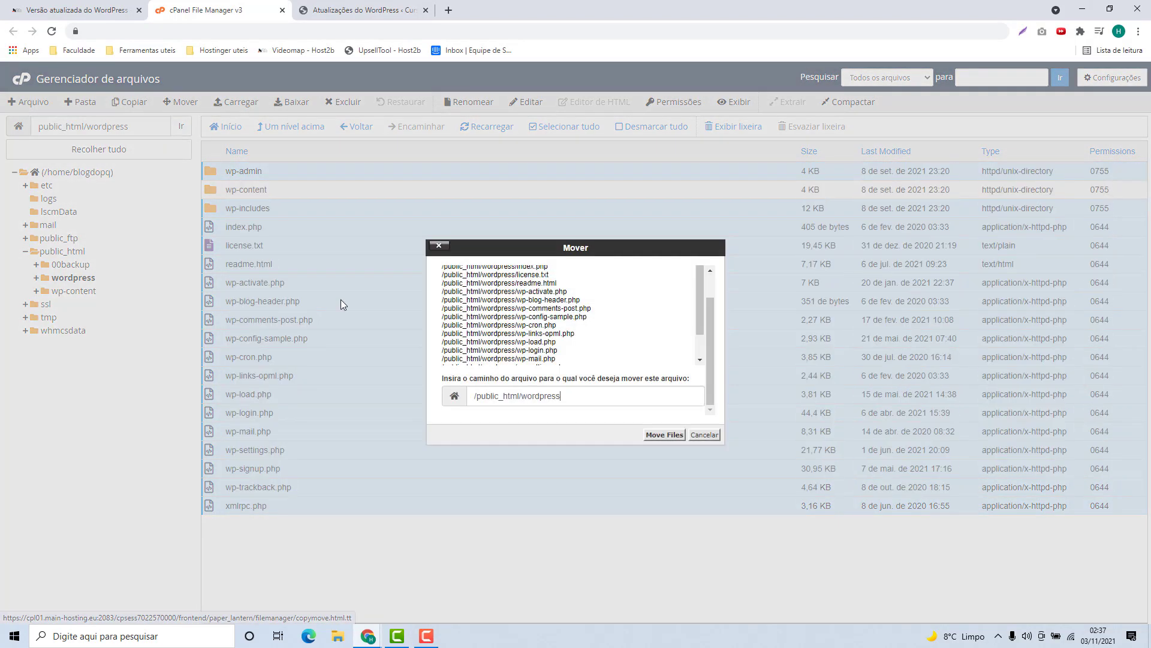
drag(562, 398, 526, 404)
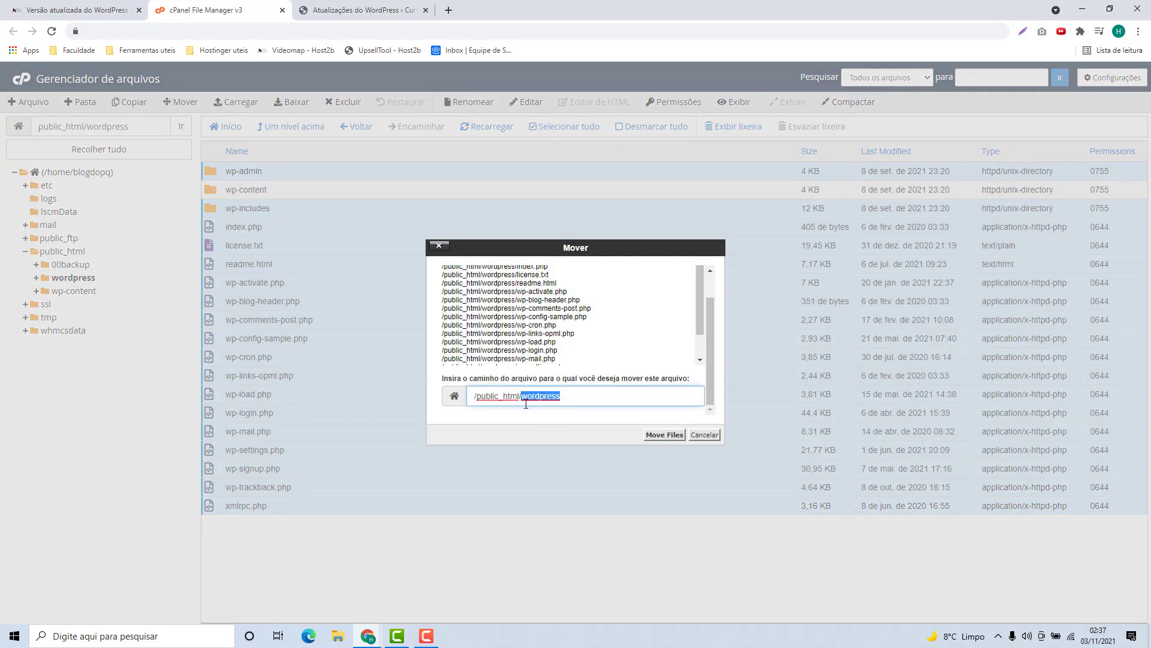
key(BackSpace)
click(657, 438)
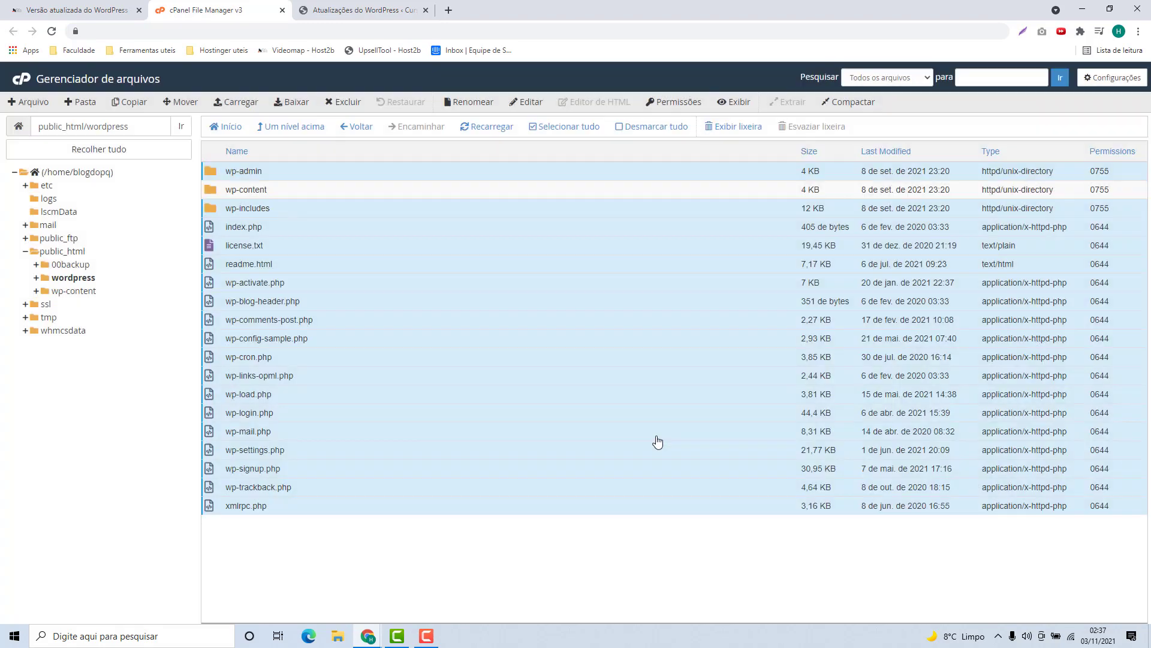
click(291, 127)
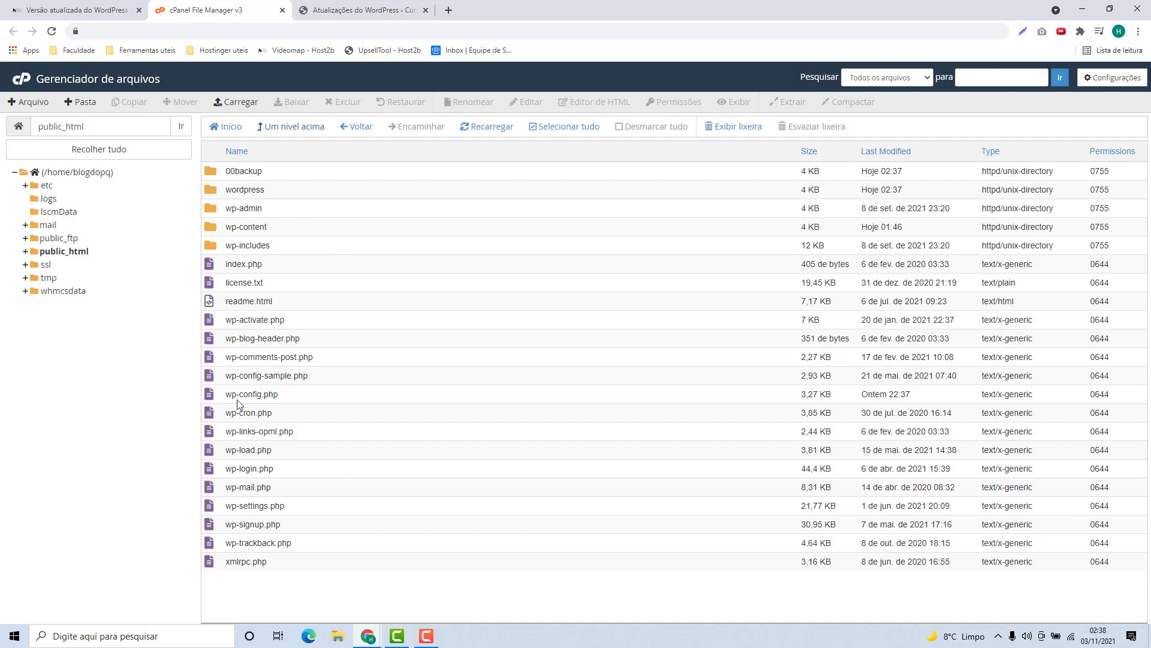
Switch to the WordPress admin page and load the site address again.
click(343, 16)
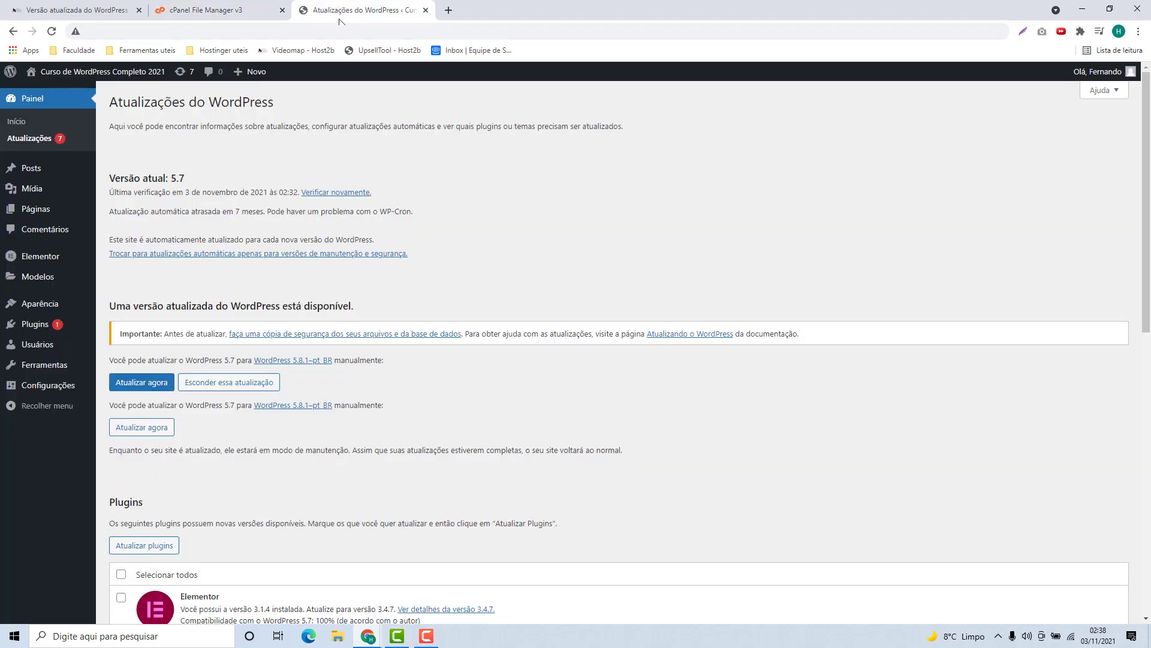
click(319, 34)
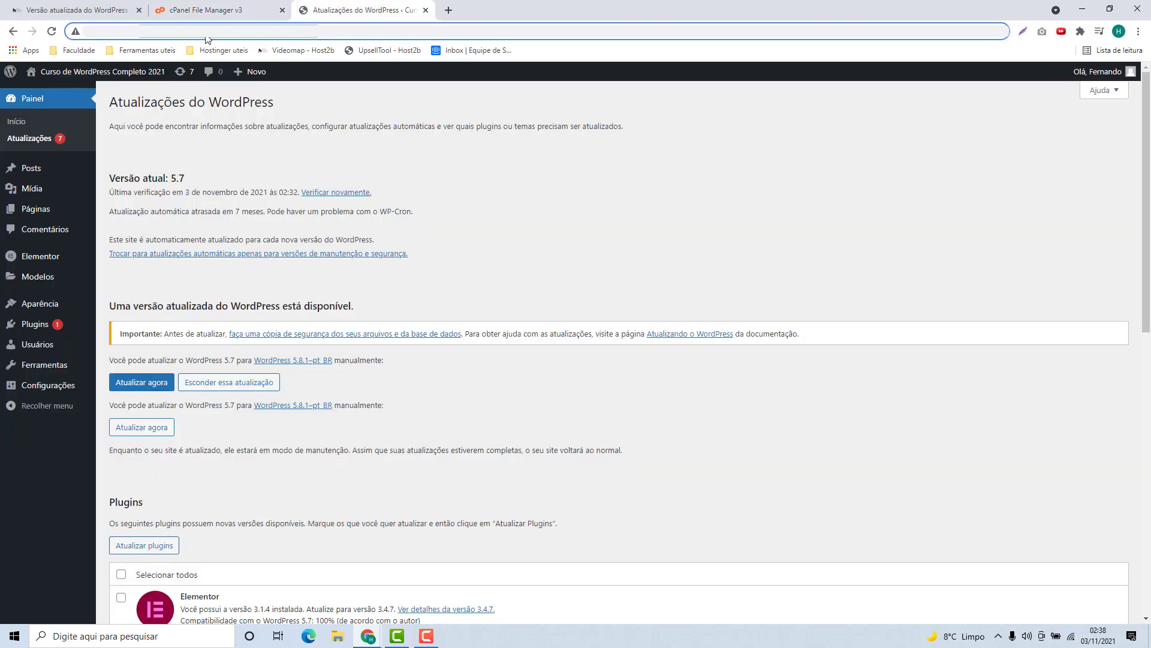
click(284, 52)
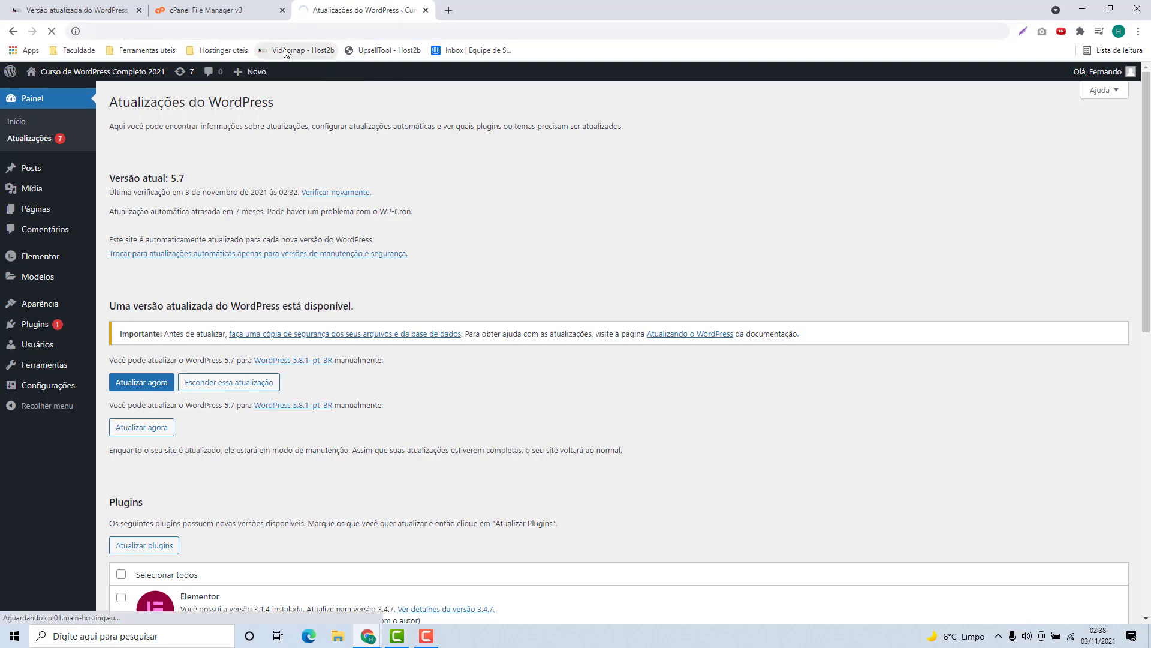